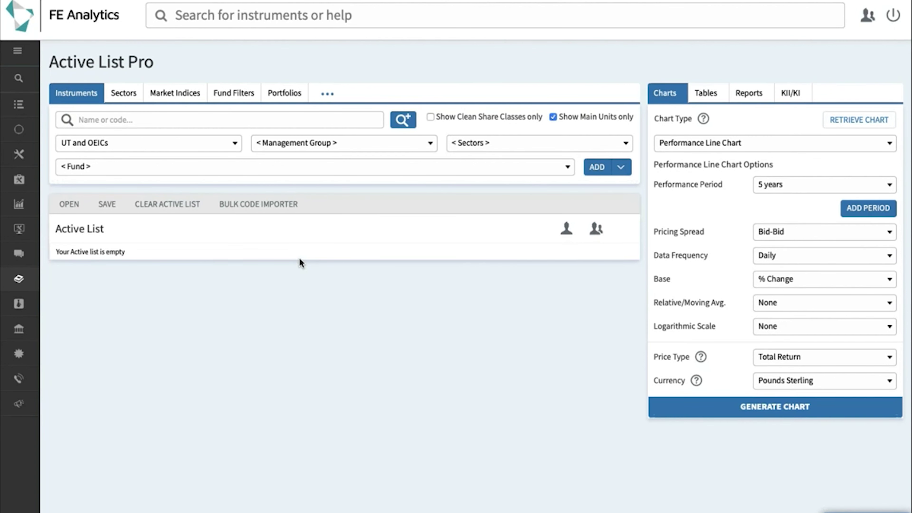
Step: Find the client's Pension portfolio by name among saved portfolios and open it for editing
click(283, 94)
click(225, 121)
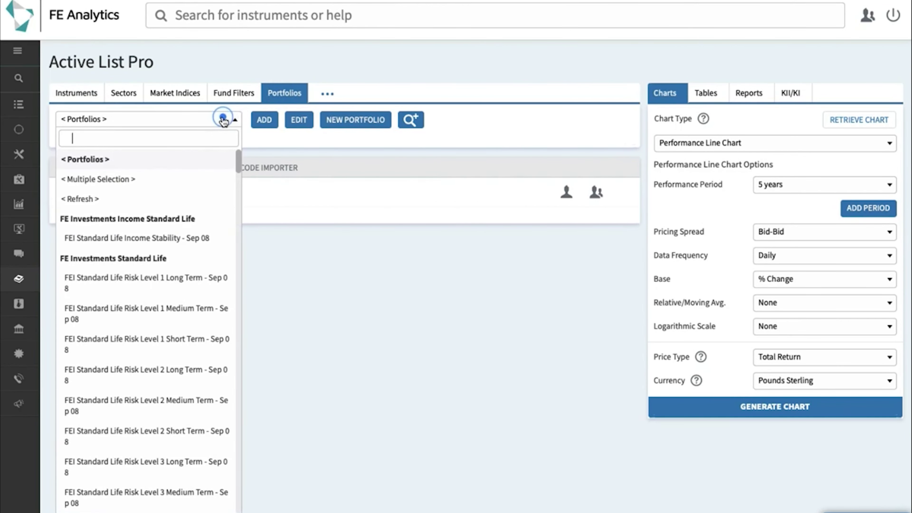
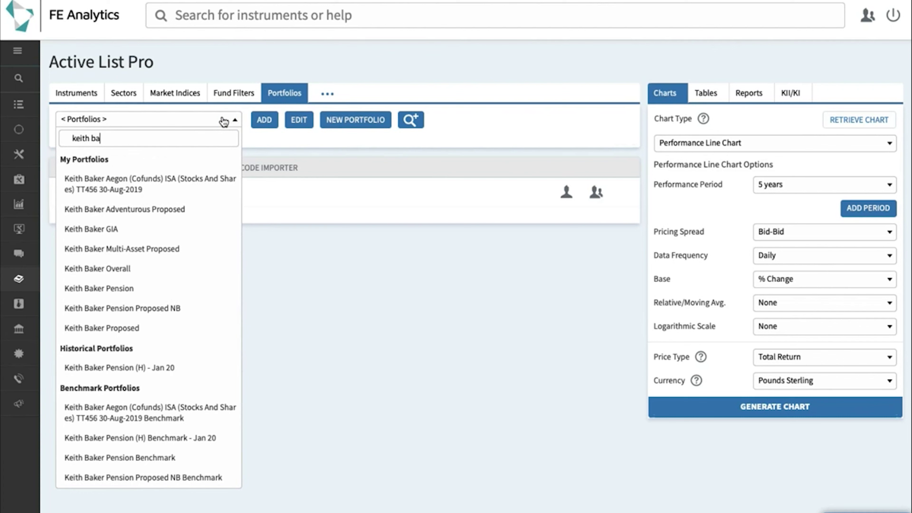
click(133, 289)
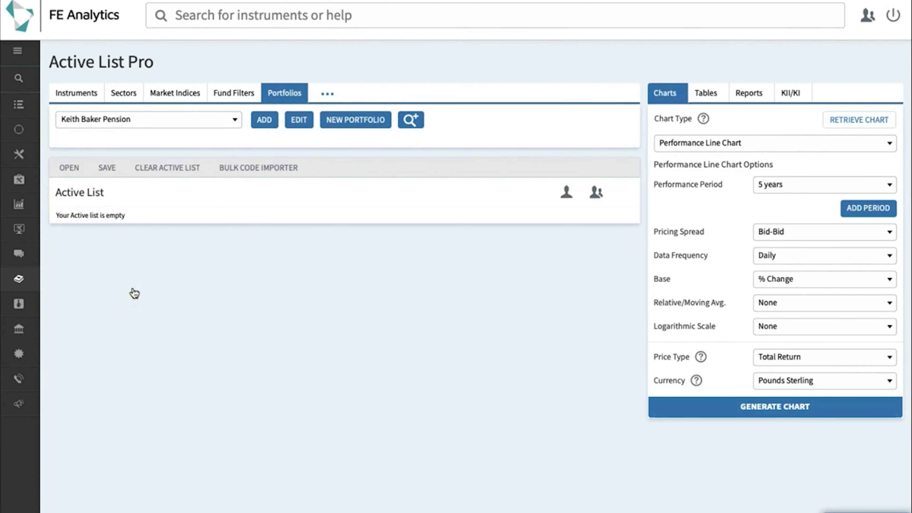
click(298, 121)
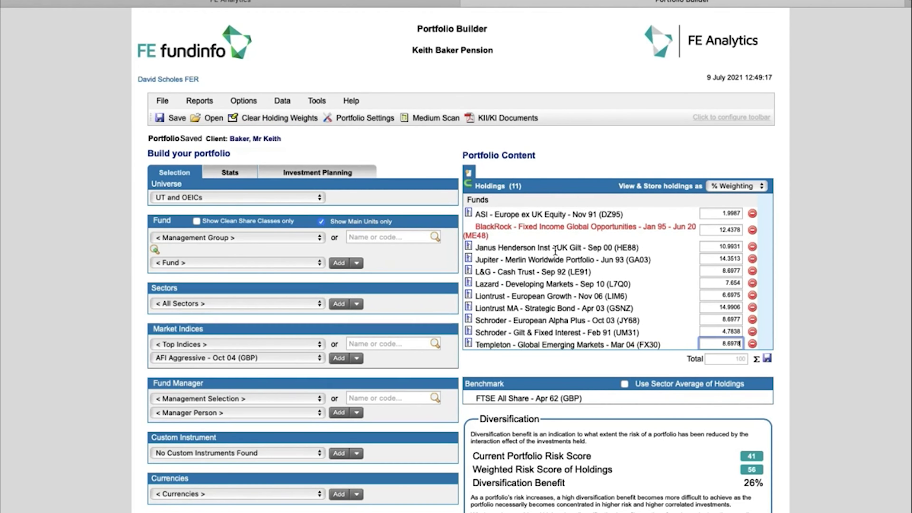
scroll(555, 250, down, 2)
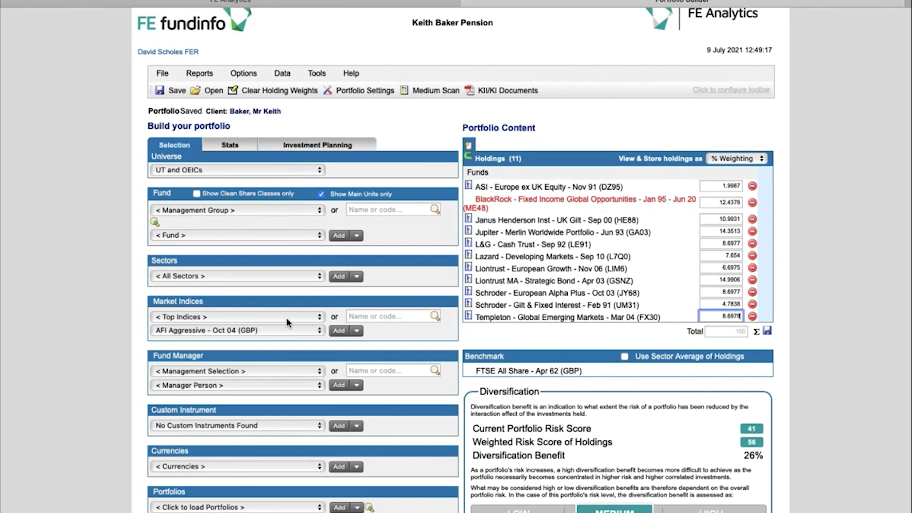
Step: Search Market Indices for 'rpi' and make UK Retail Price Index the portfolio benchmark
click(373, 316)
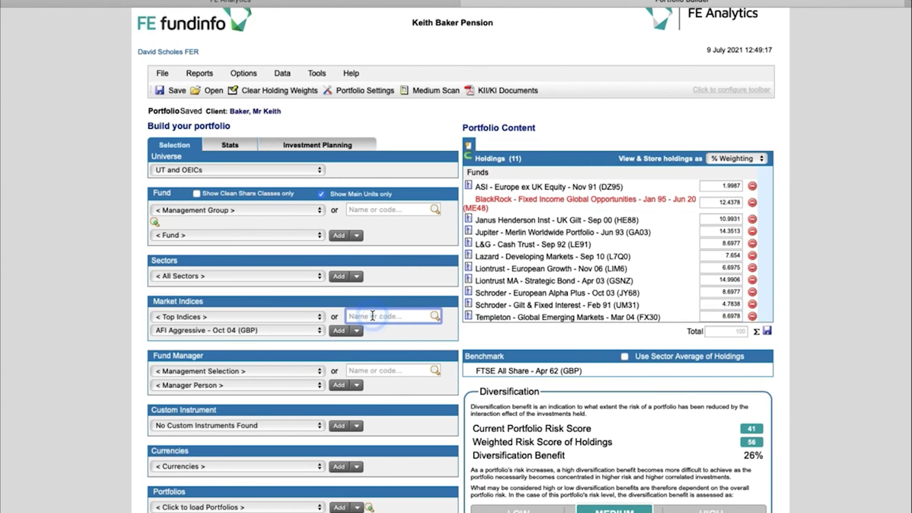
text(rpi)
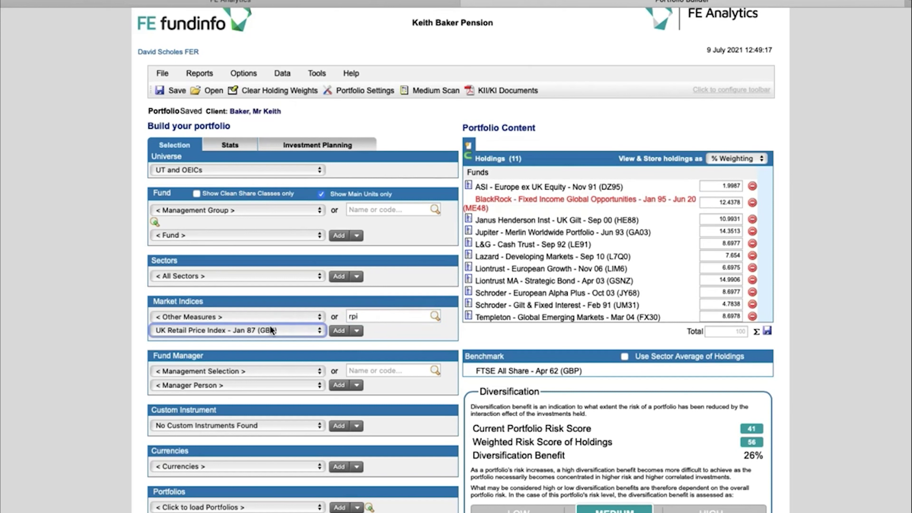
click(356, 331)
click(365, 343)
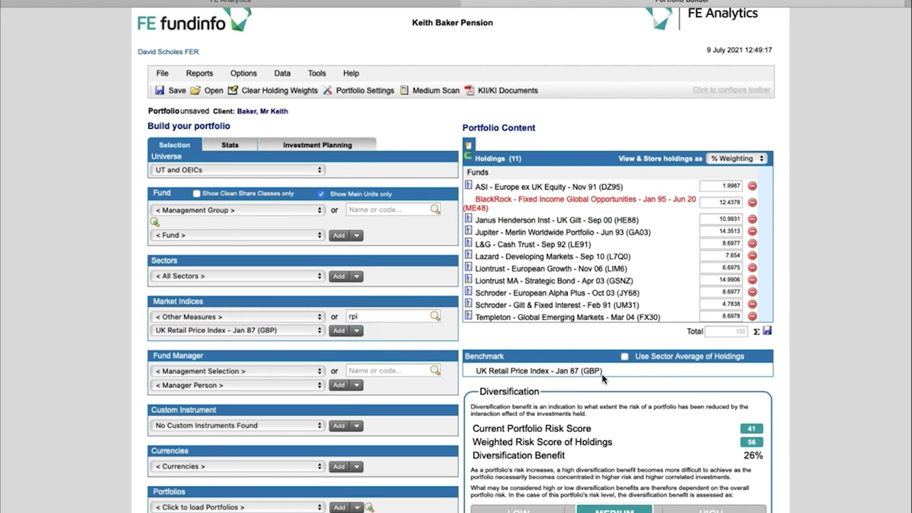
drag(602, 373, 487, 374)
click(519, 374)
Step: Switch the benchmark to the sector average of holdings, save, and check the benchmark name
click(624, 357)
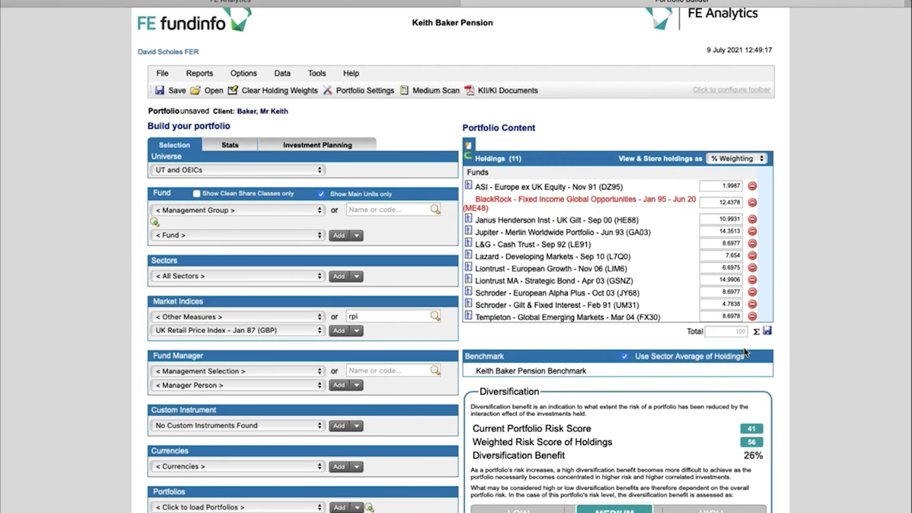
click(767, 332)
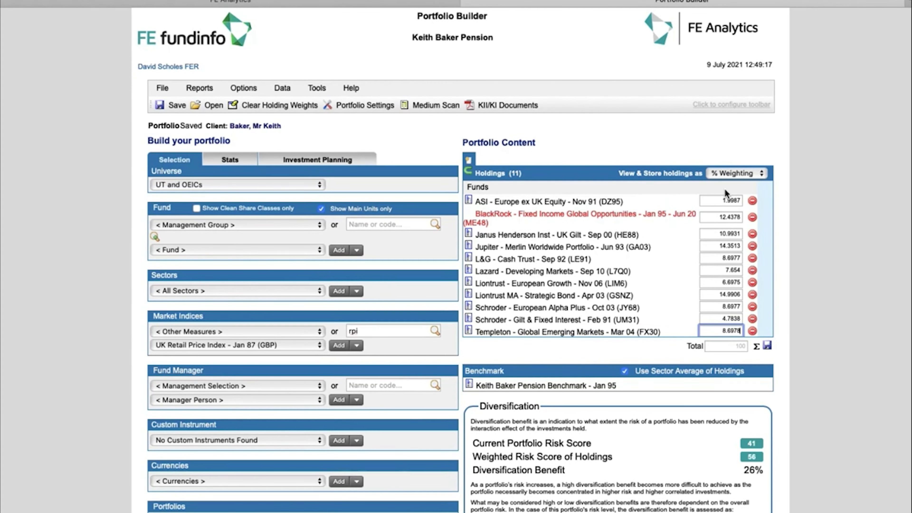
click(725, 200)
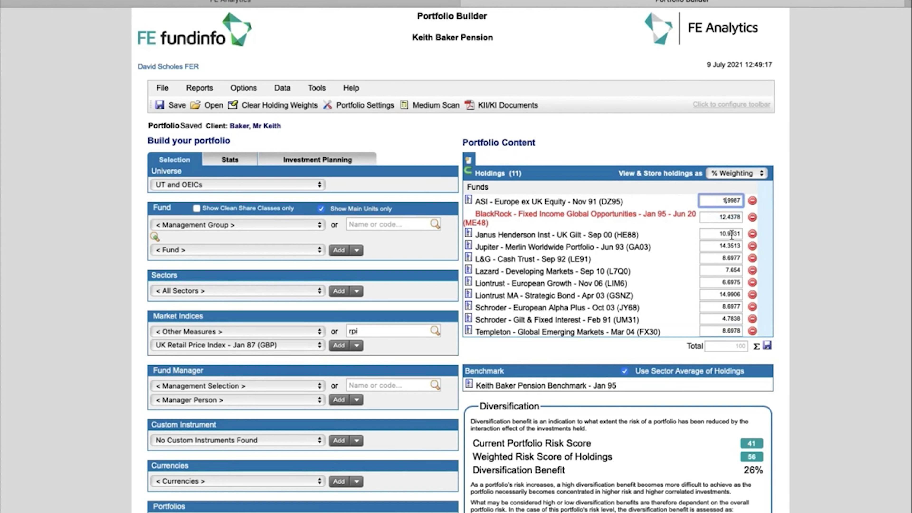
double_click(585, 386)
drag(534, 386, 476, 386)
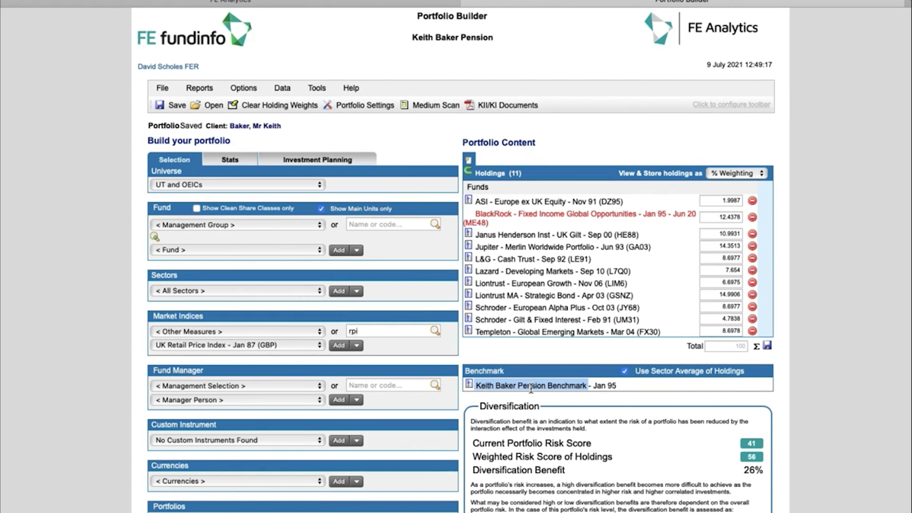
double_click(568, 386)
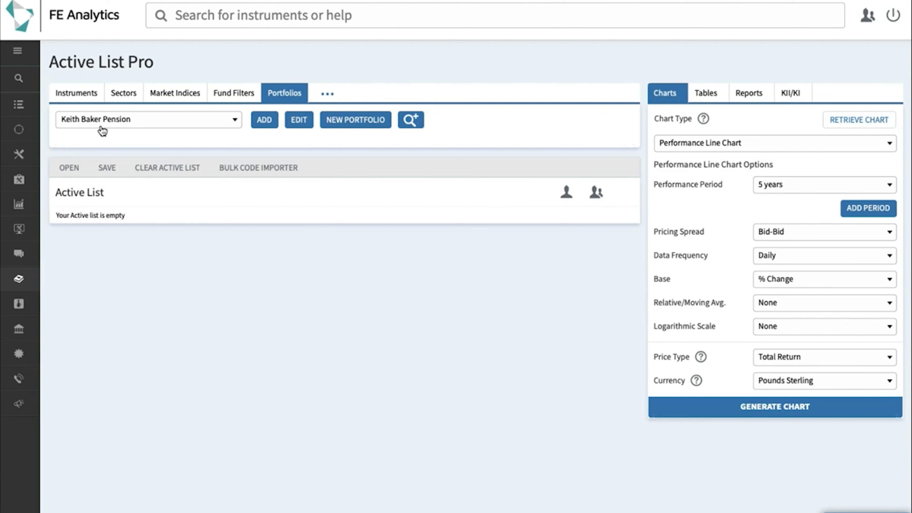
Step: Add the client's Pension portfolio and its Pension Benchmark portfolio to the active list
click(259, 126)
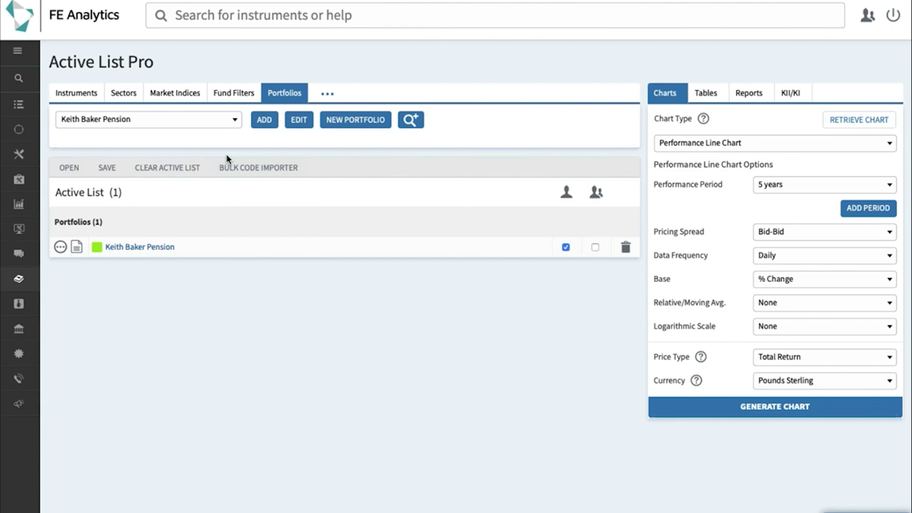
click(235, 124)
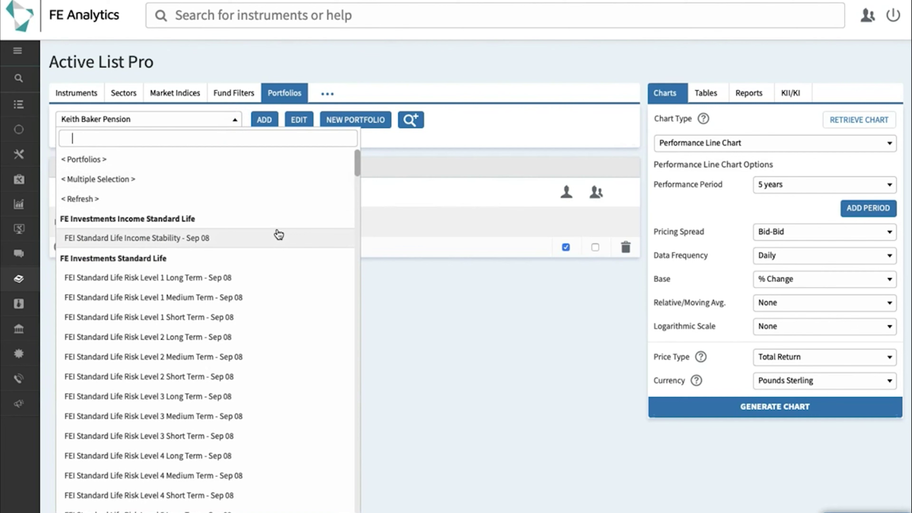
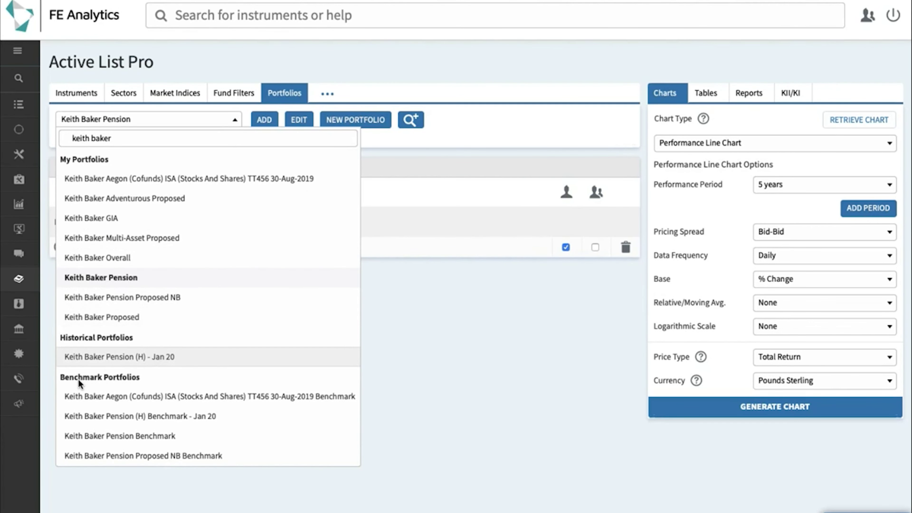
click(117, 438)
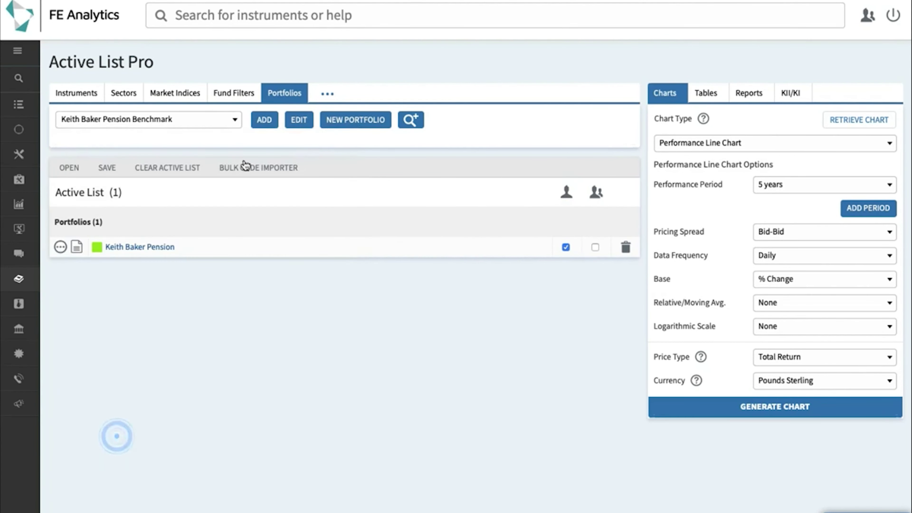
click(266, 120)
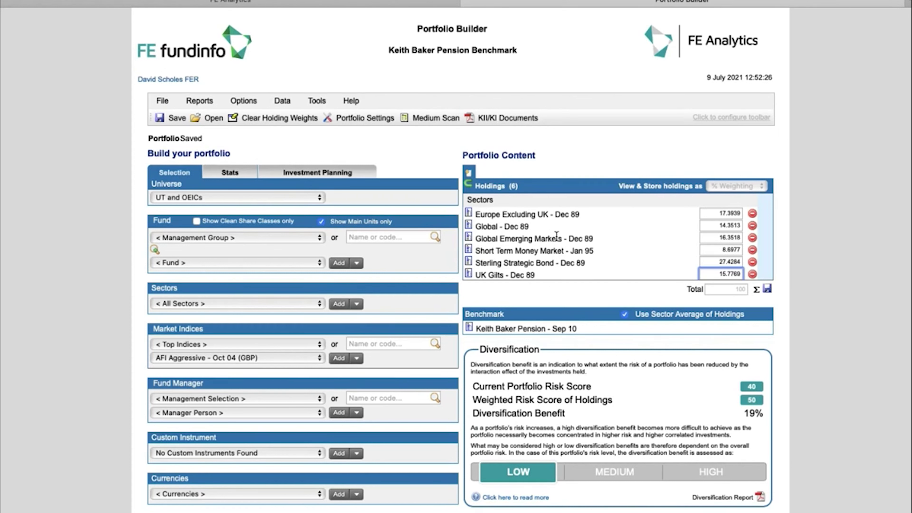
drag(478, 334, 545, 334)
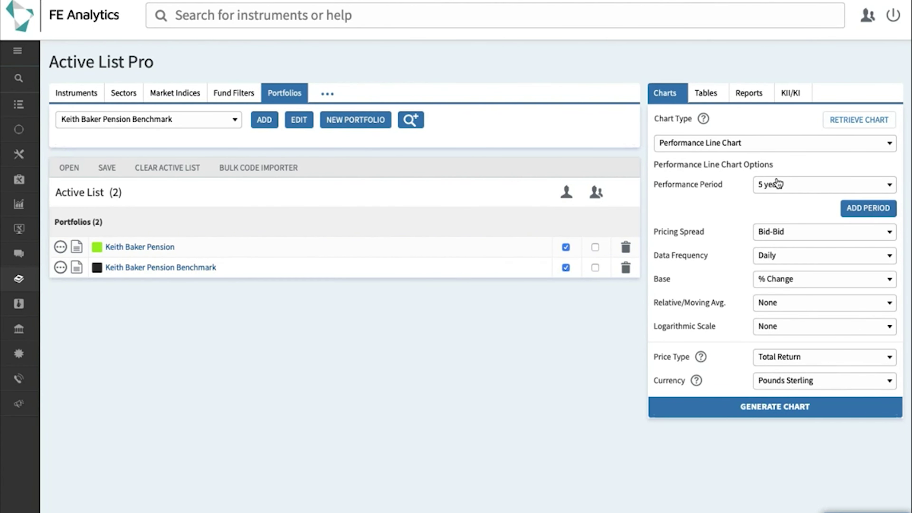
Step: Generate the five-year Performance Line Chart comparing the pension with its benchmark
click(756, 409)
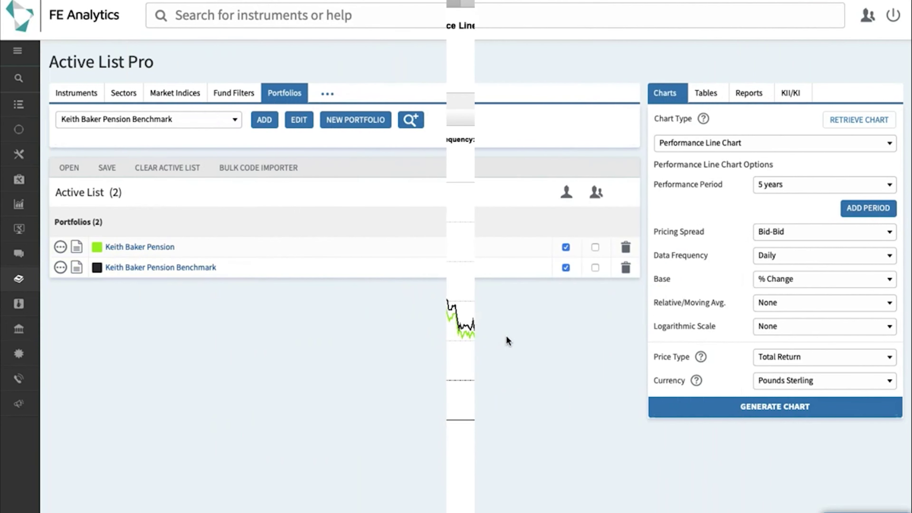
Step: Generate a 5-year Scatter Chart of performance against volatility for both portfolios
click(711, 152)
click(694, 240)
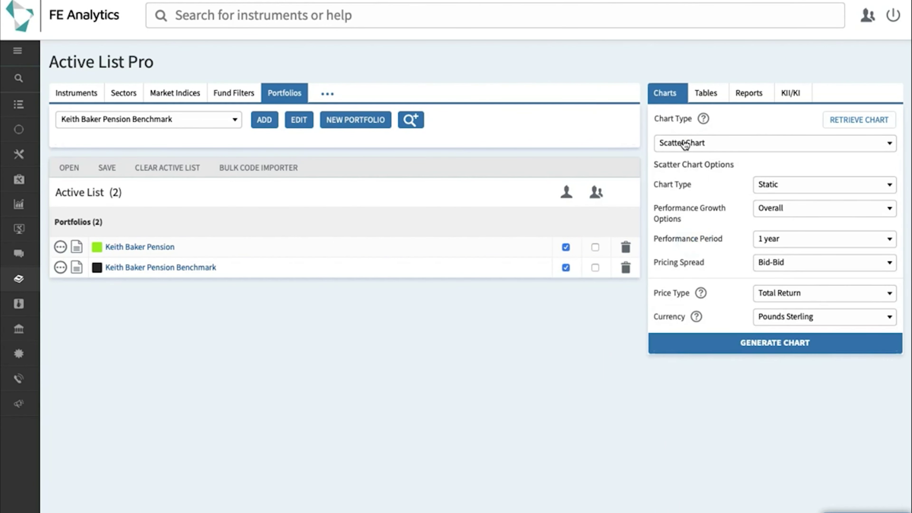
click(806, 238)
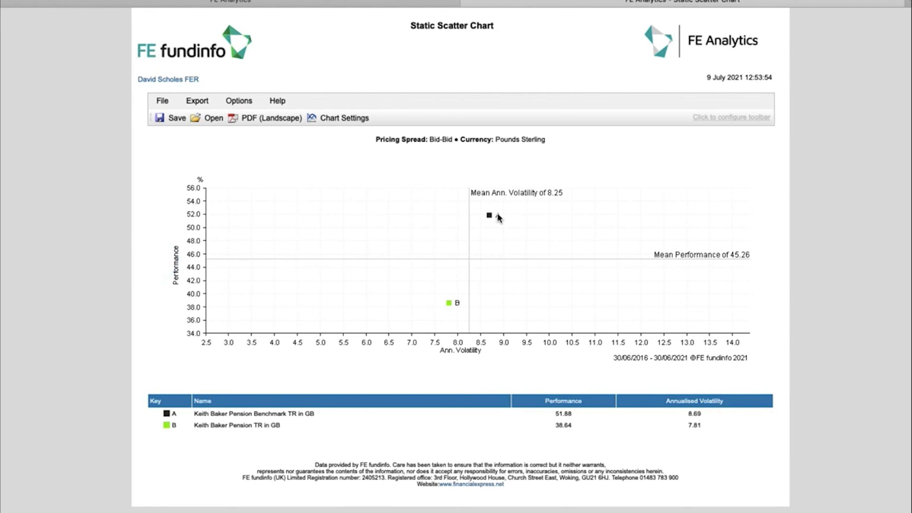
click(218, 218)
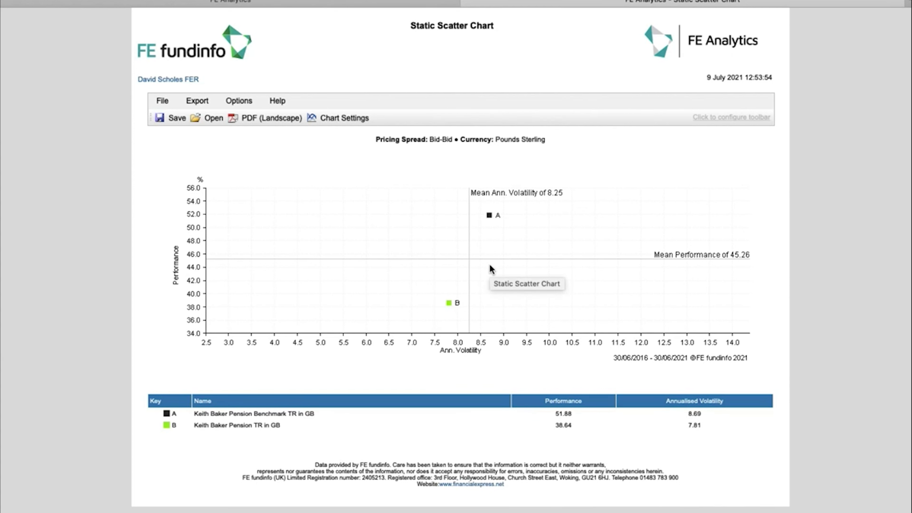
Step: Close the Static Scatter Chart and clear the active list
click(544, 391)
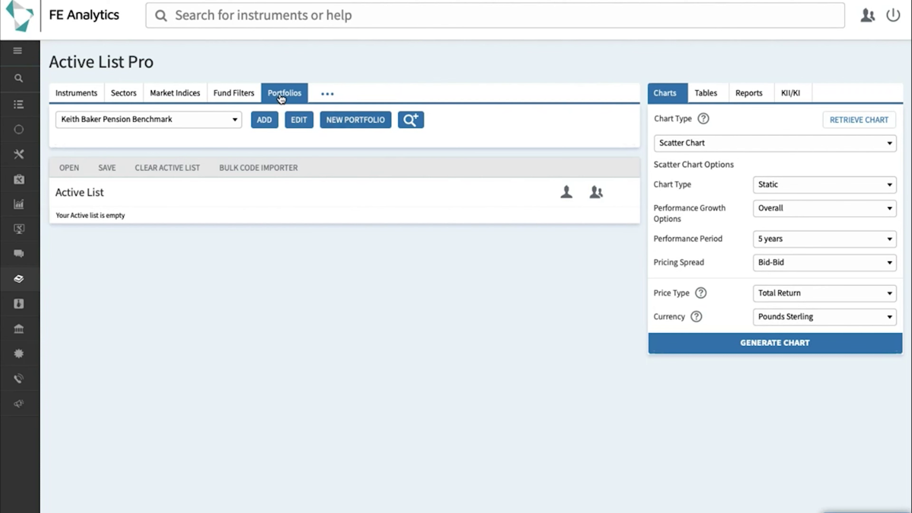
Step: Start a new portfolio holding the FTSE 100 index at a 10% weight
click(347, 128)
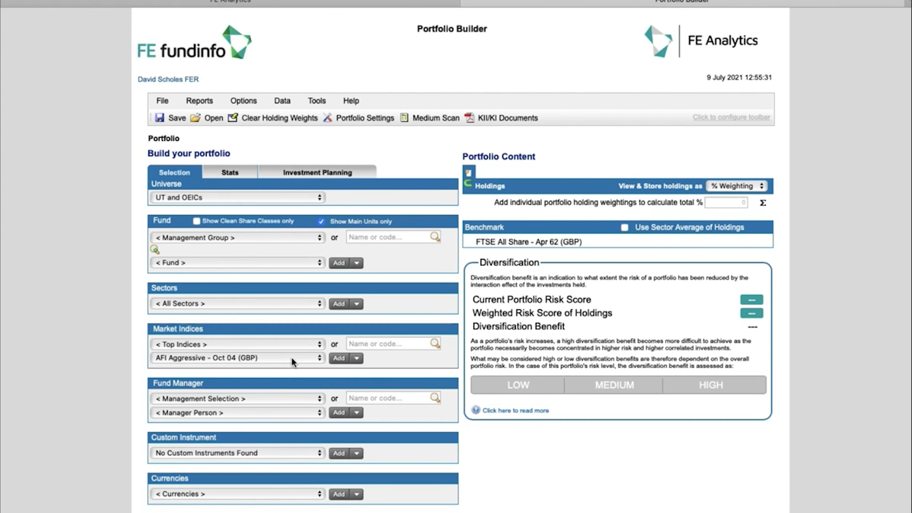
click(300, 361)
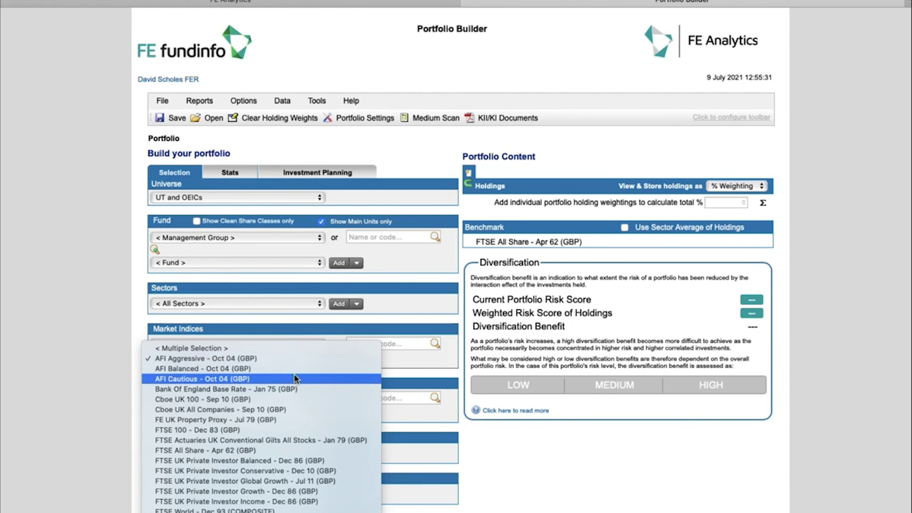
click(273, 430)
click(337, 358)
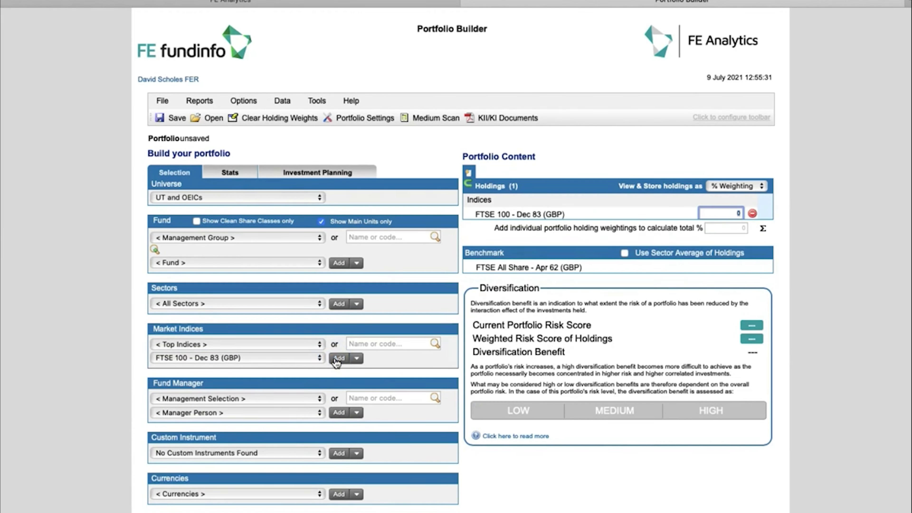
text(10)
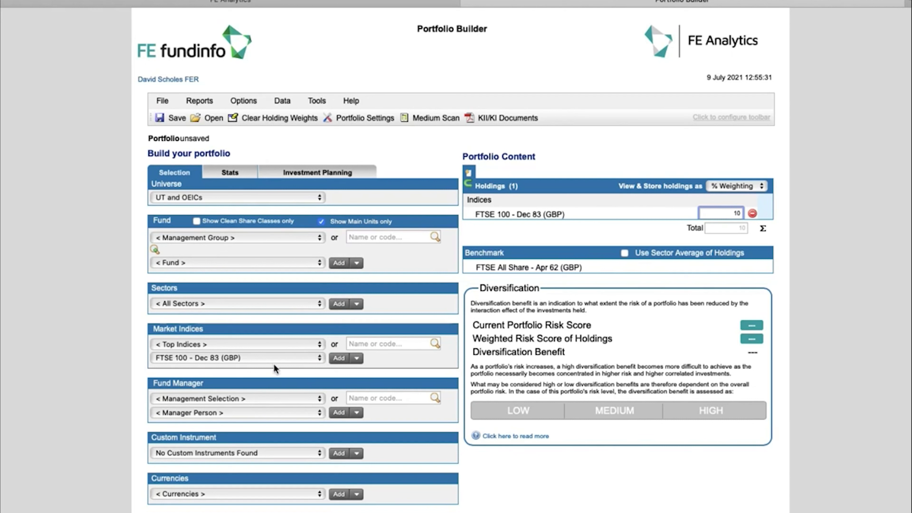
Step: Add MSCI World - Dec 69 (COMPOSITE) at 80% and Bank Of England Base Rate
click(272, 358)
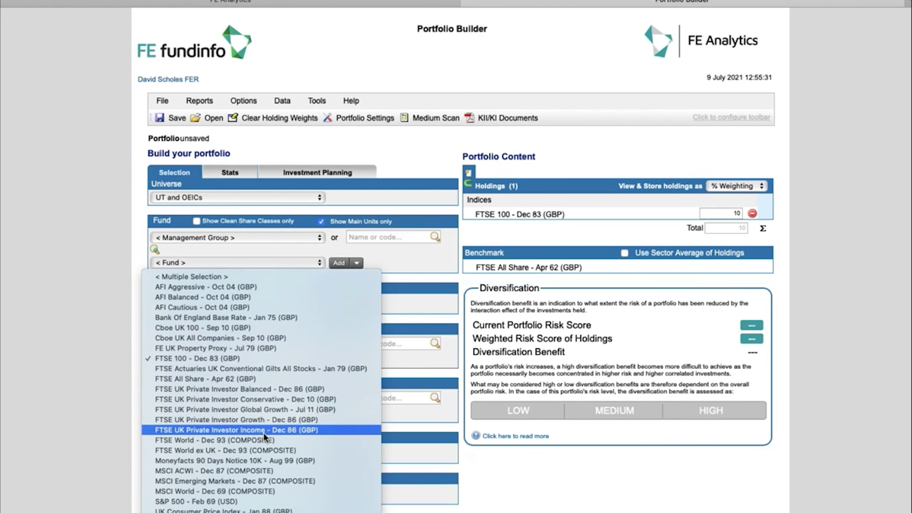
click(256, 491)
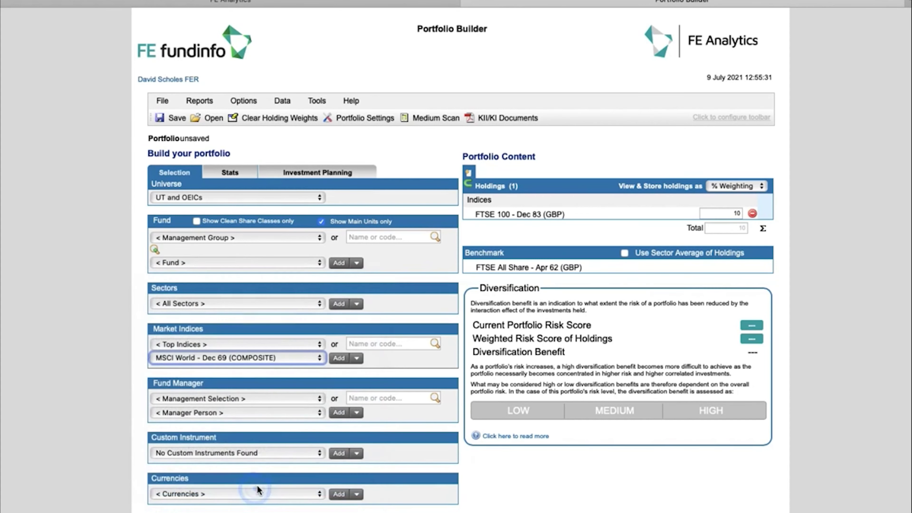
click(339, 358)
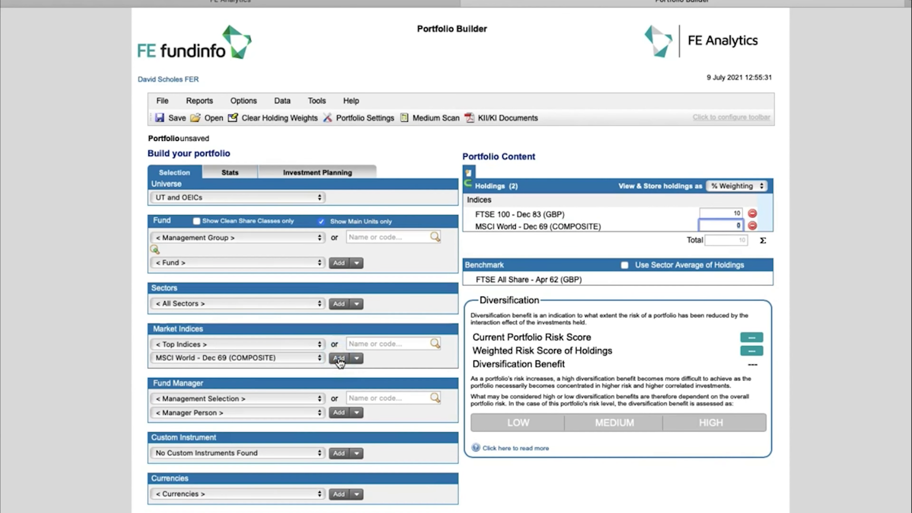
text(80)
click(250, 358)
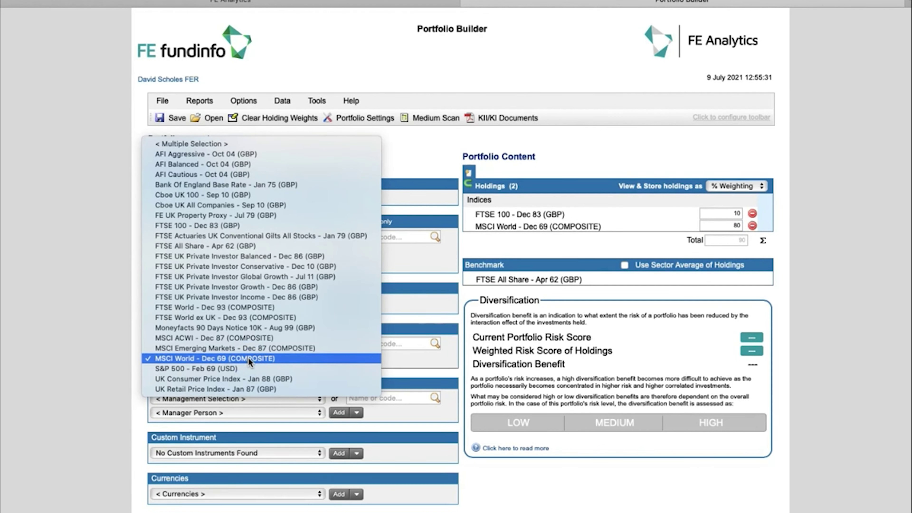
click(254, 185)
click(339, 358)
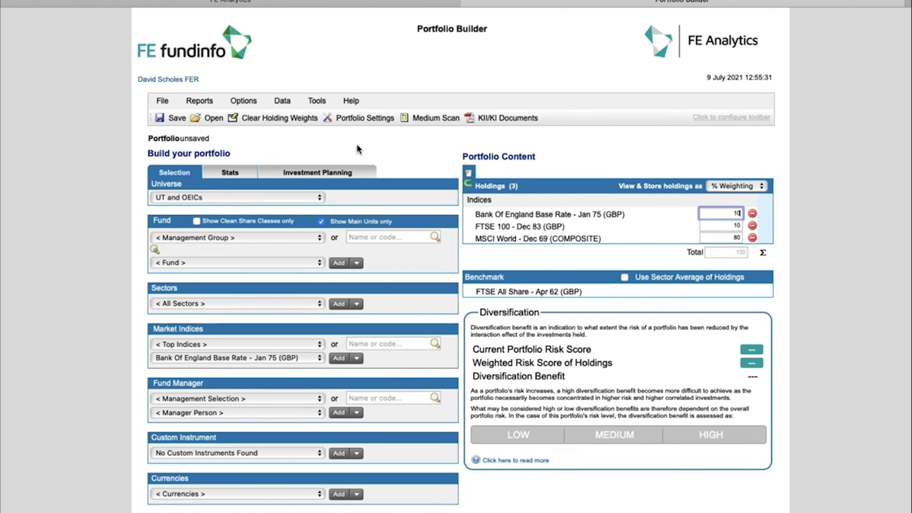
Step: Set the portfolio's Additional Charge% to 1.5 in Portfolio Settings
click(362, 118)
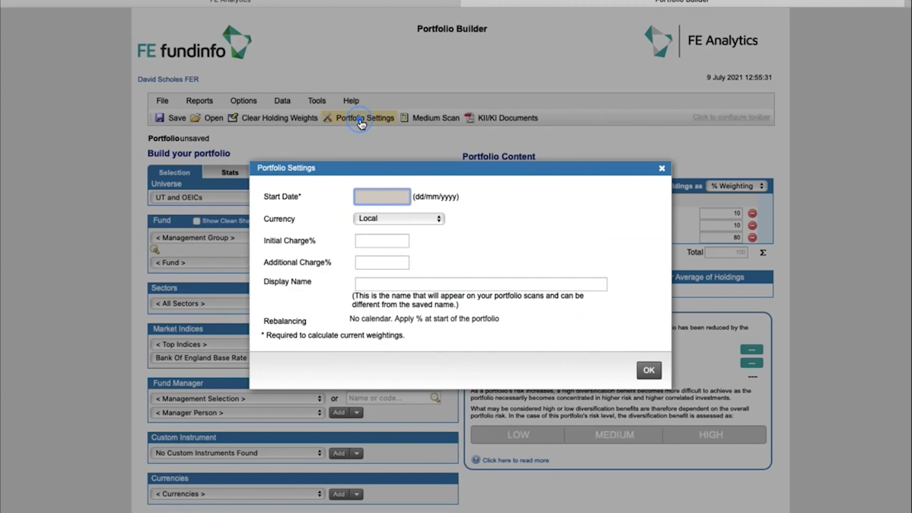
drag(331, 262, 286, 259)
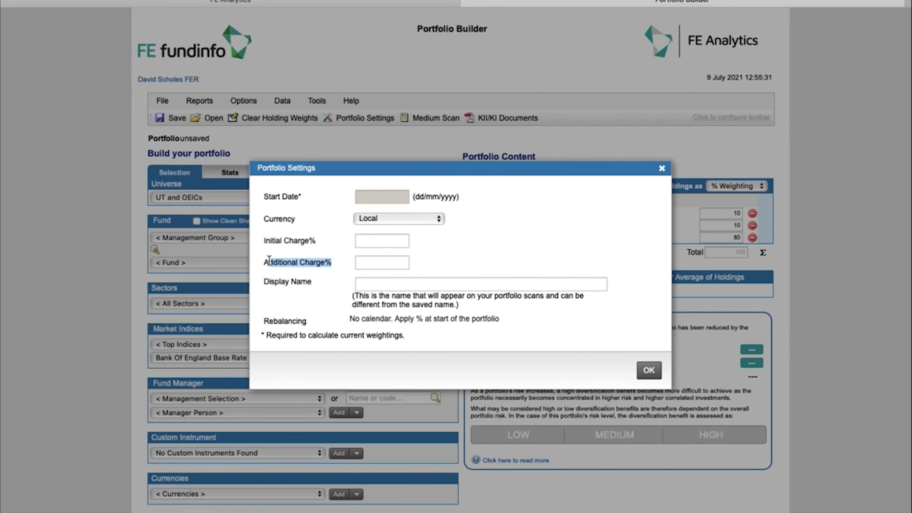
click(373, 263)
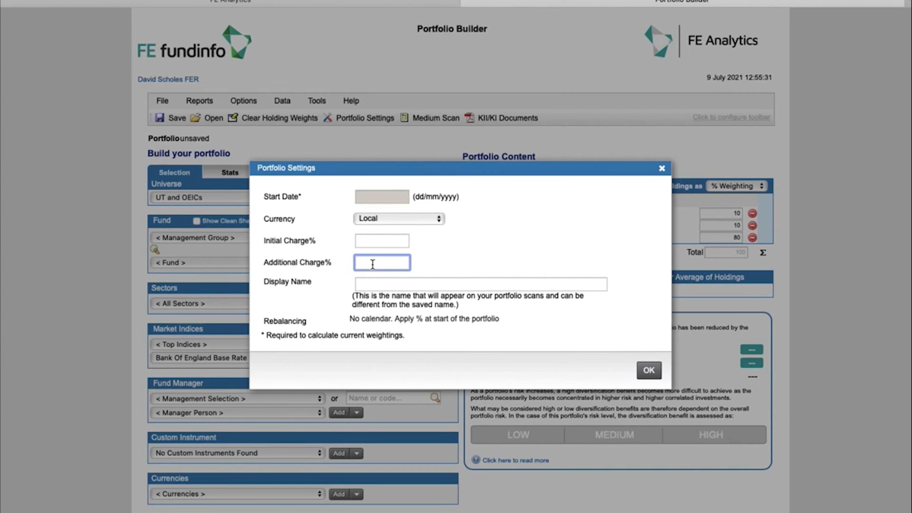
text(1.5)
double_click(372, 264)
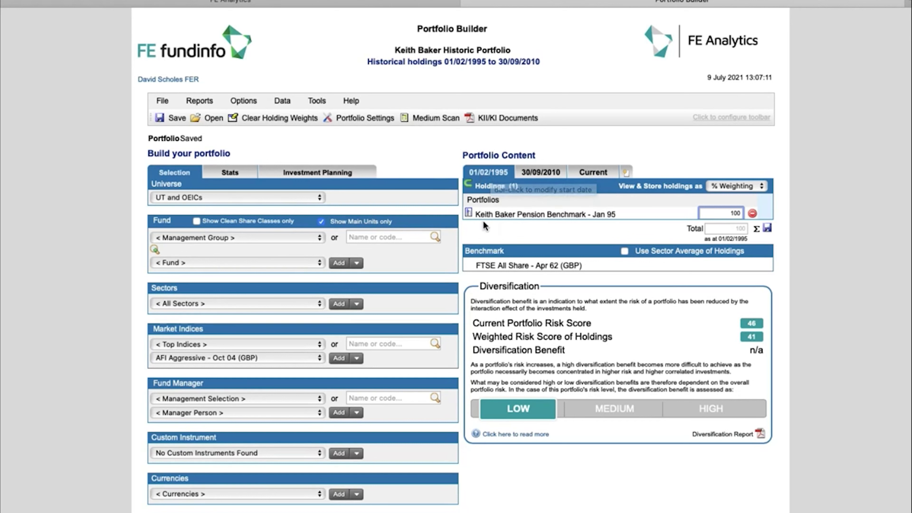
Step: Check the historic portfolio's 30/09/2010 period, holding the client's pension at 100%
click(582, 213)
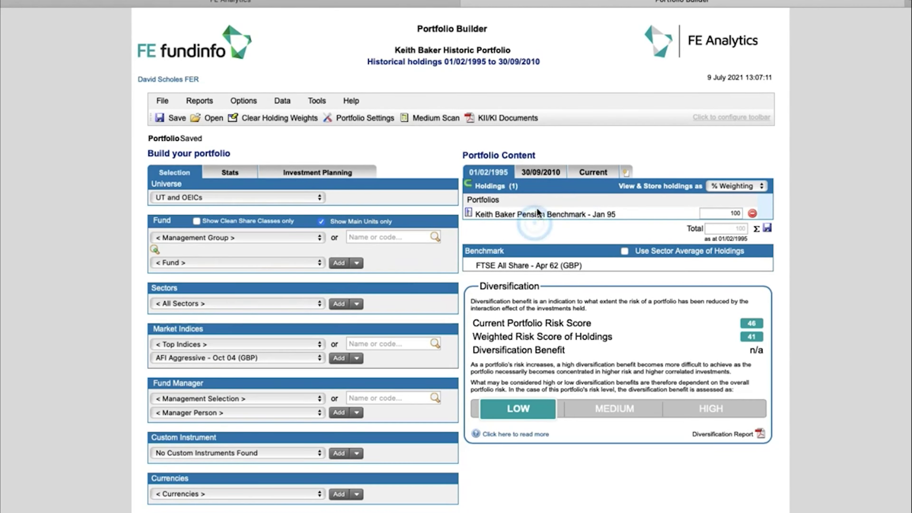
click(535, 175)
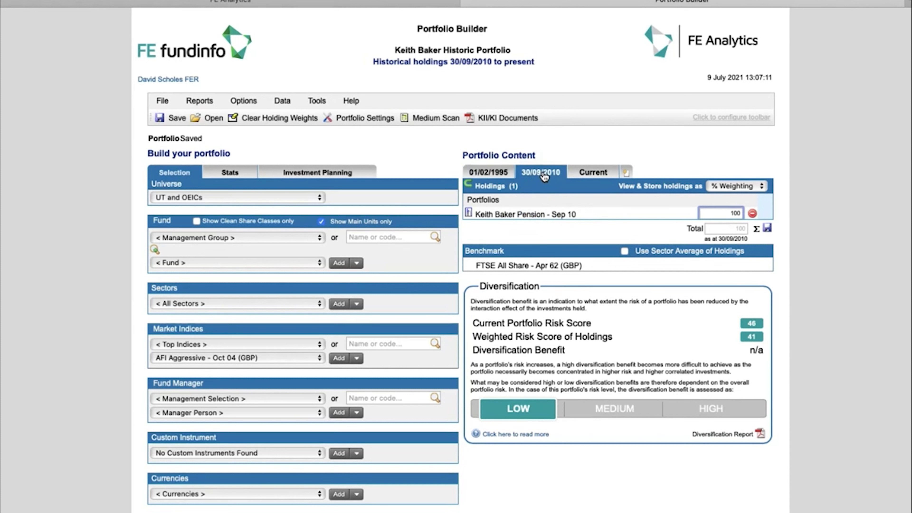
drag(486, 212, 543, 214)
click(542, 236)
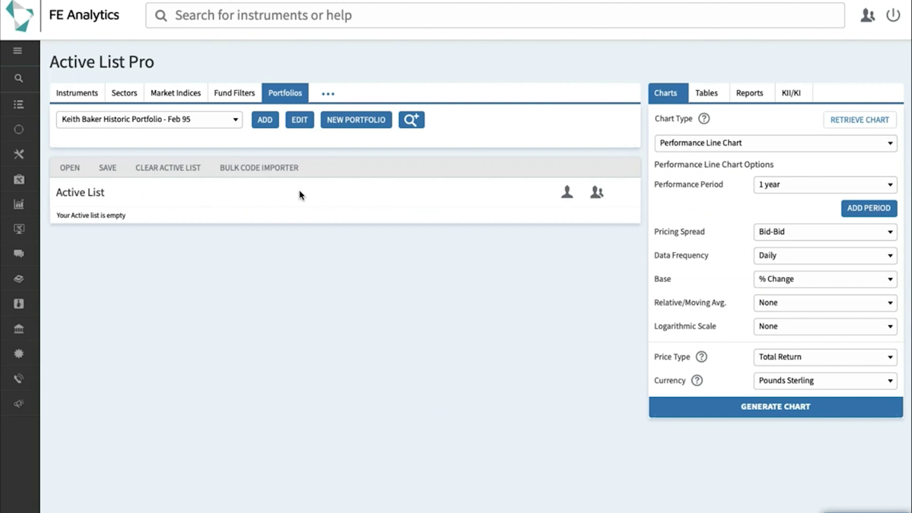
Step: Add the historic portfolio and chart its performance from start of data, 01/02/1995 onward
click(265, 120)
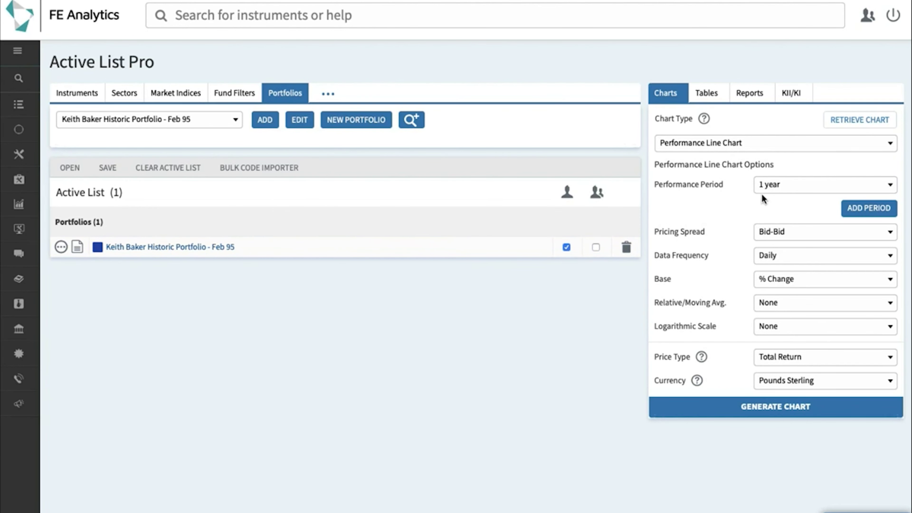
click(783, 191)
scroll(793, 298, down, 2)
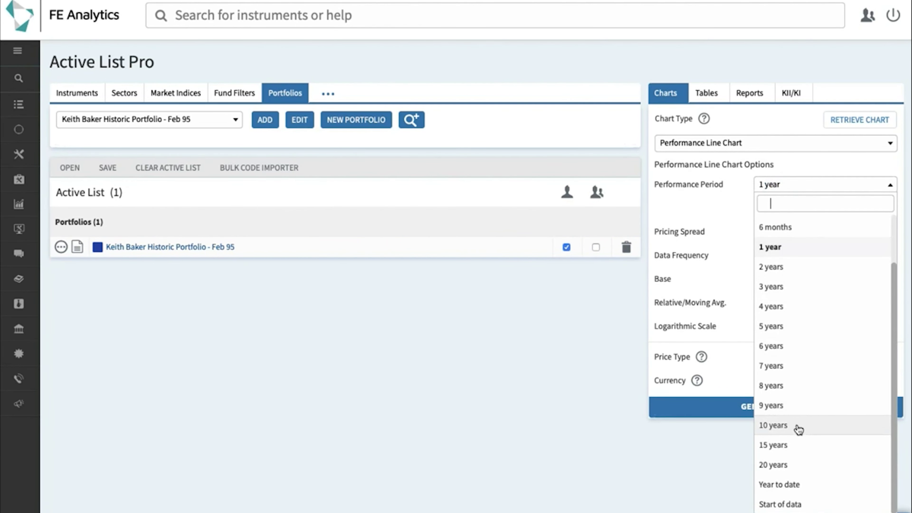
click(797, 503)
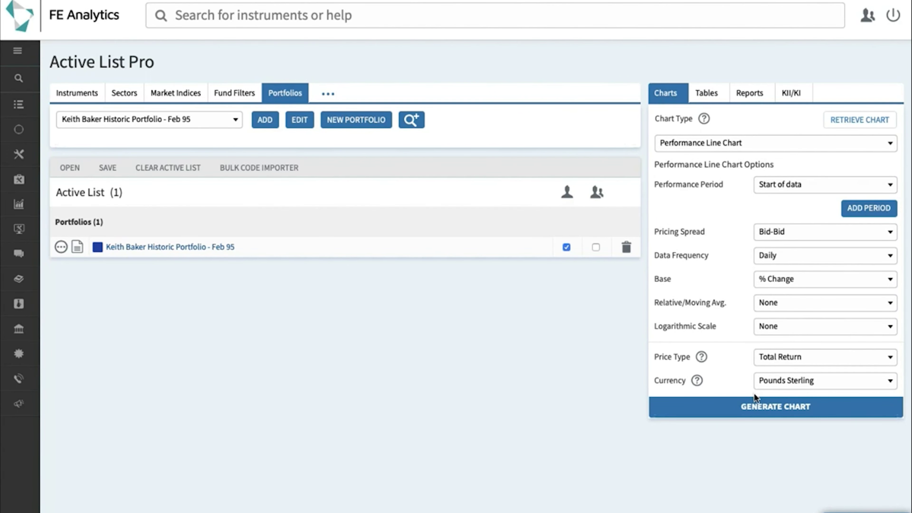
click(760, 409)
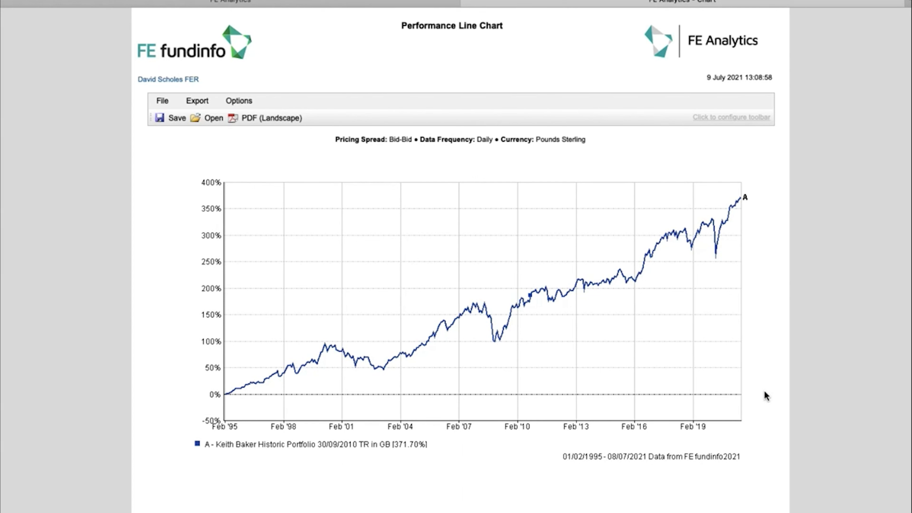
Step: Read the historic portfolio's values at several points along the performance line chart
mouse_move(561, 332)
mouse_move(474, 254)
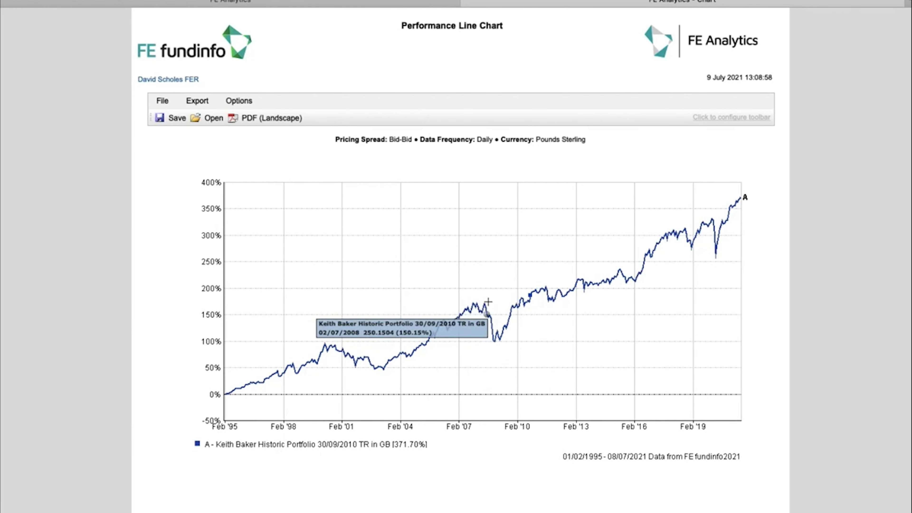
mouse_move(470, 307)
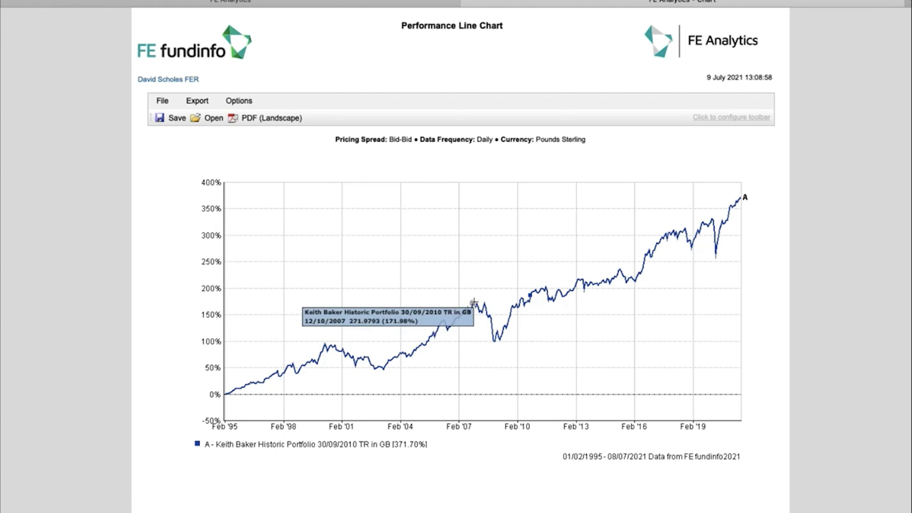
mouse_move(391, 332)
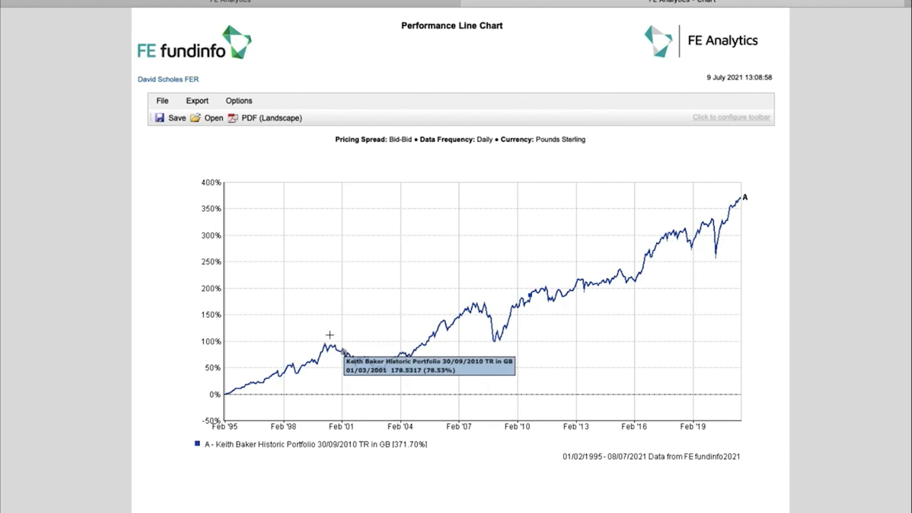
mouse_move(350, 283)
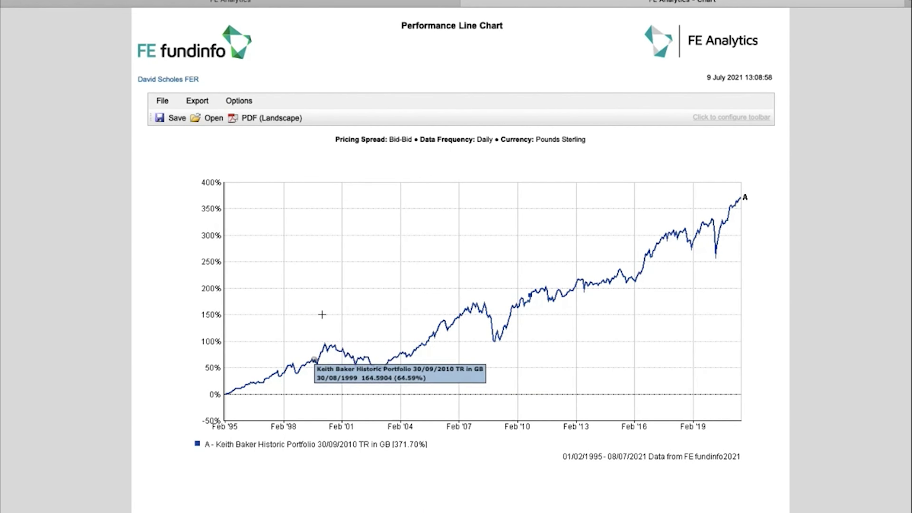
mouse_move(332, 316)
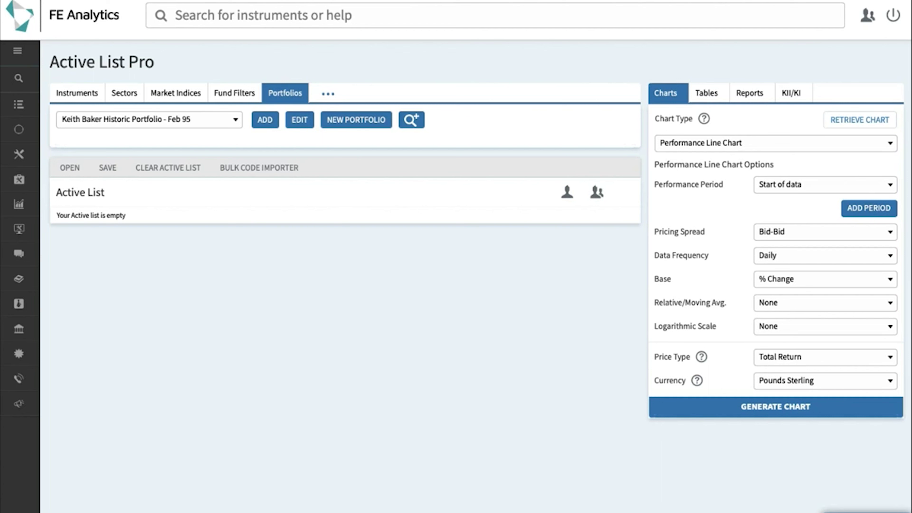
Step: Show the Training & Guides Guides list with User Preferences, Chart, Table and Report Guides
mouse_move(35, 382)
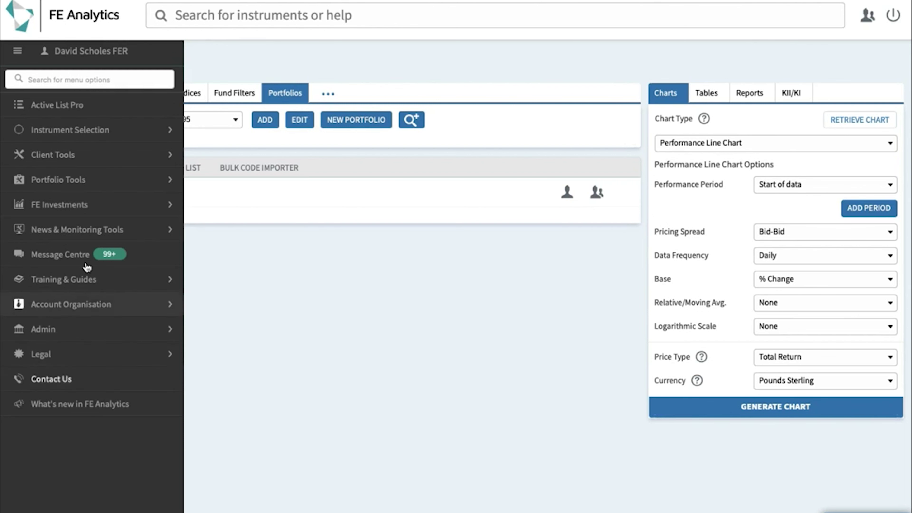
click(82, 281)
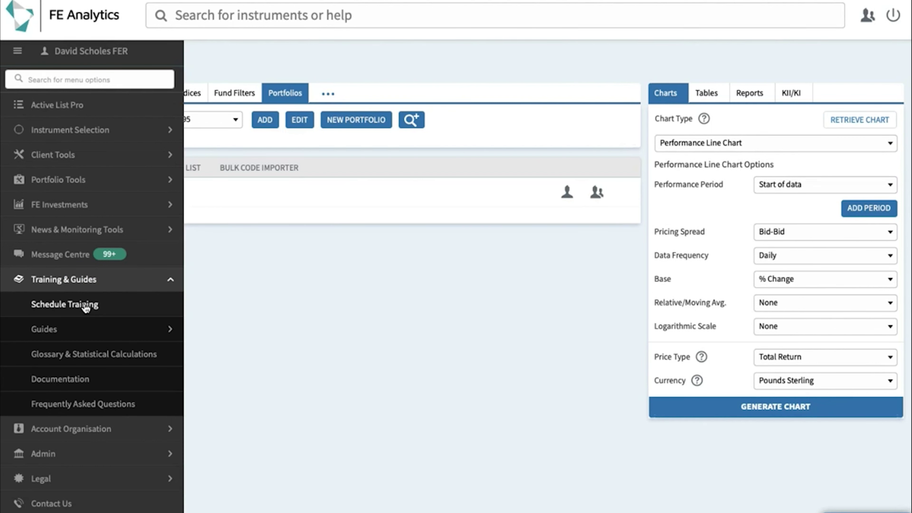
click(84, 332)
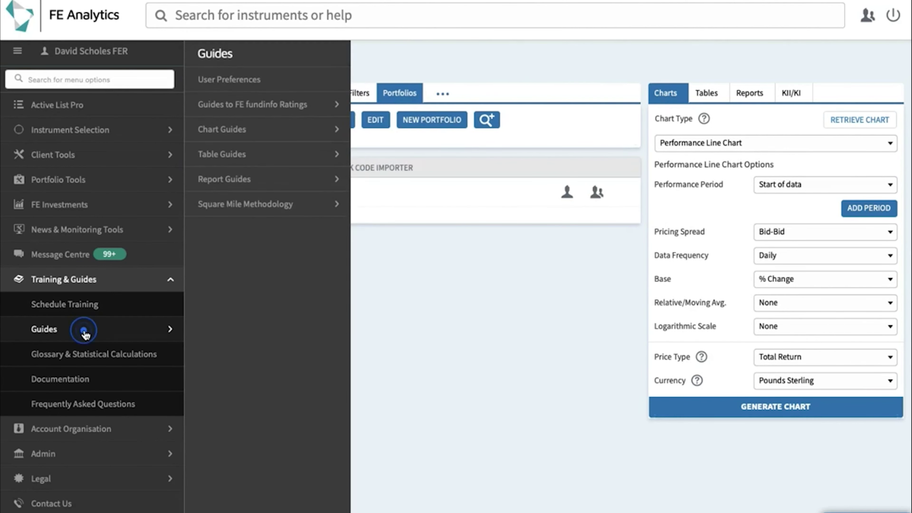